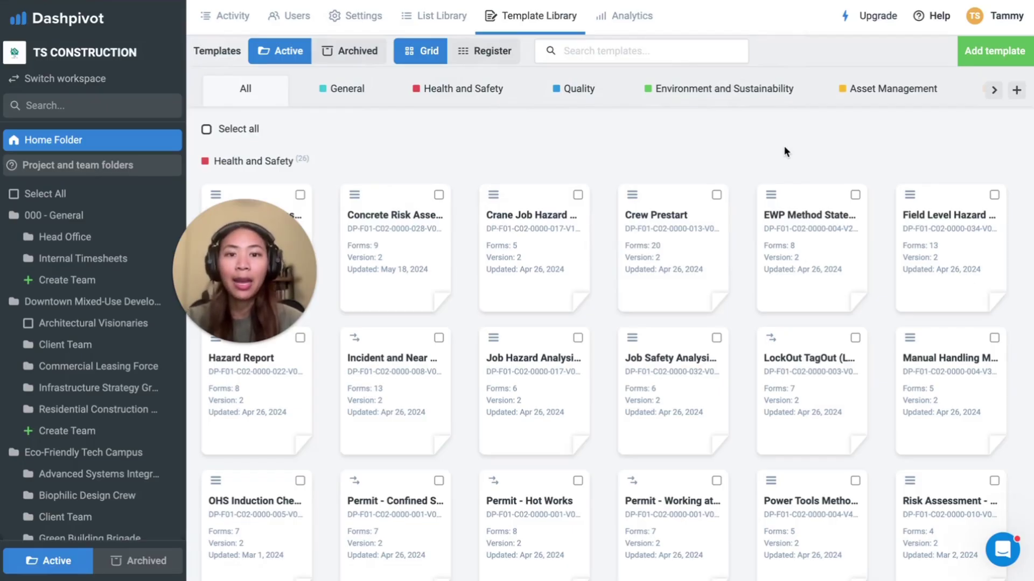
Step: Start a new template from the free public templates and search for 'flha'
left_click(996, 52)
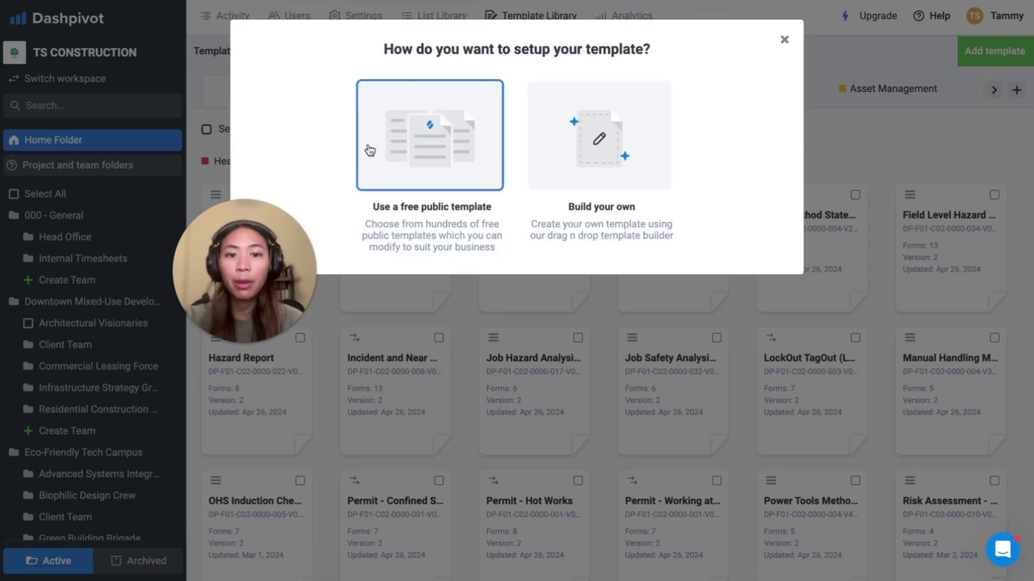
left_click(368, 145)
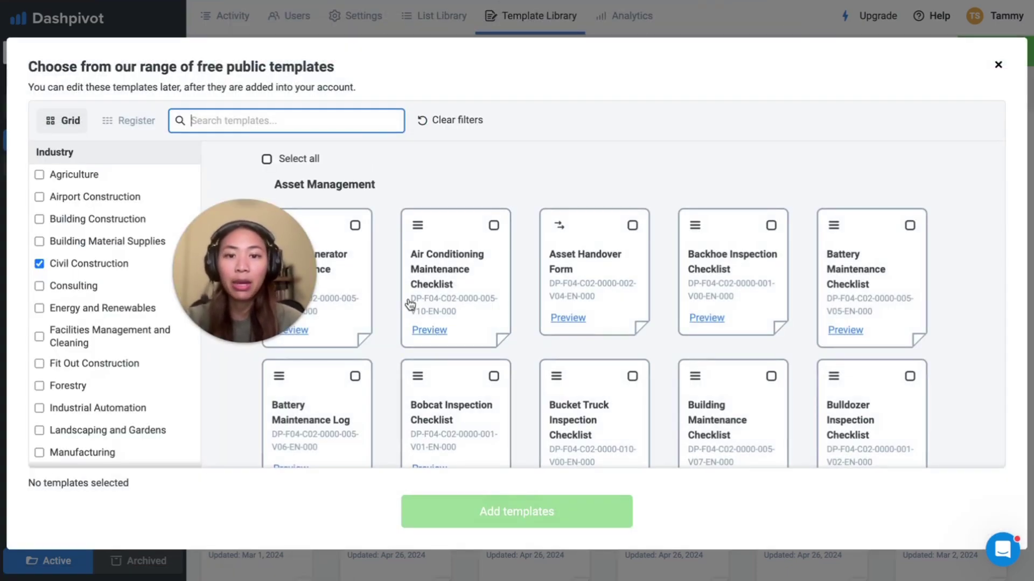
scroll(410, 305, "down", 4)
scroll(410, 305, "down", 3)
scroll(410, 305, "down", 5)
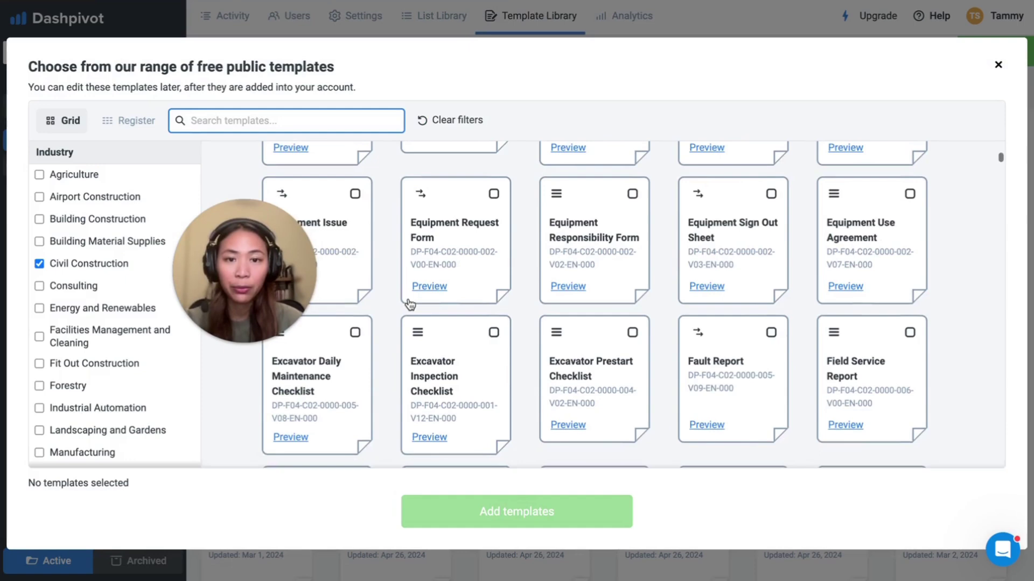
scroll(411, 305, "down", 3)
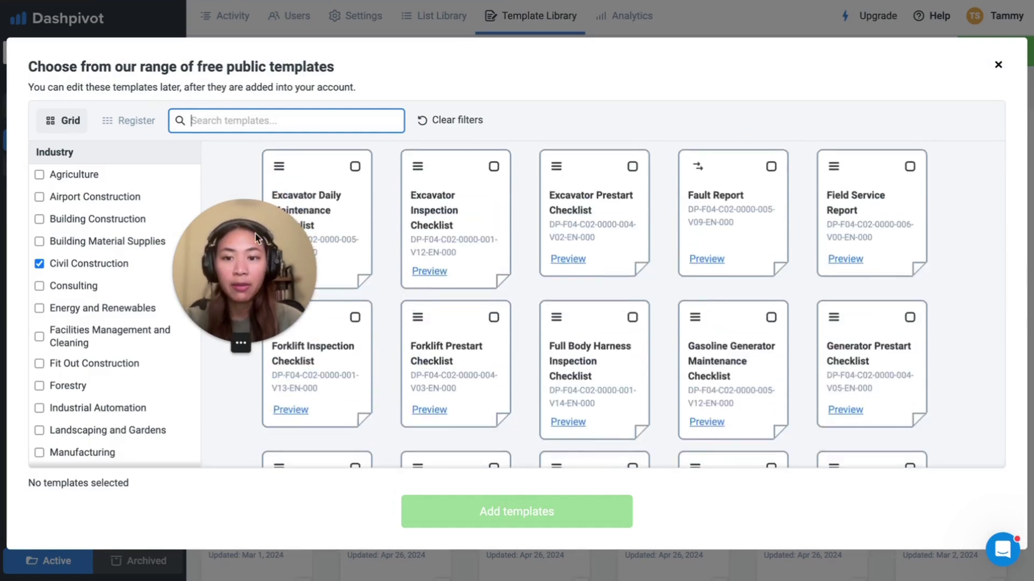
left_click(289, 121)
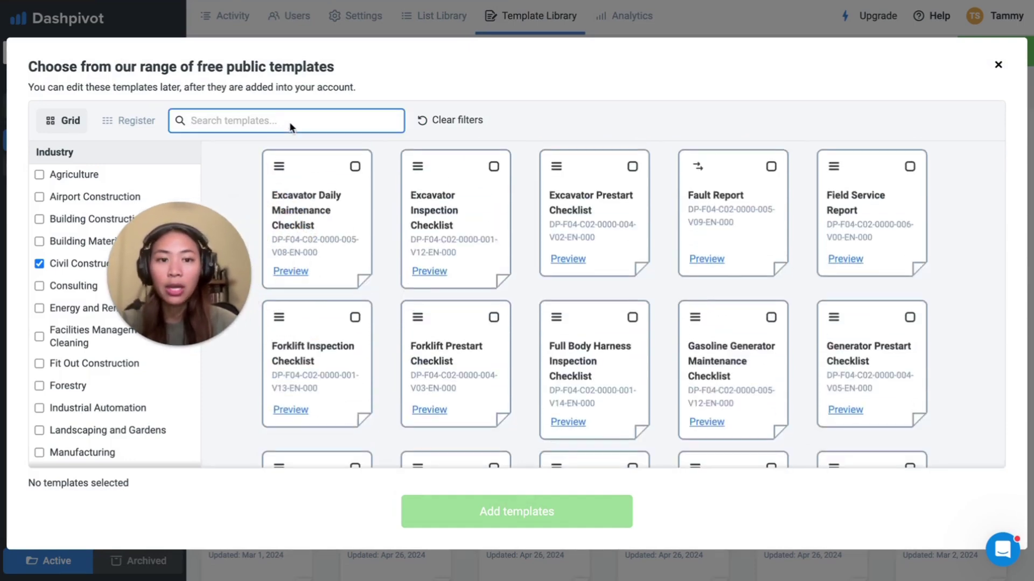
type("flha")
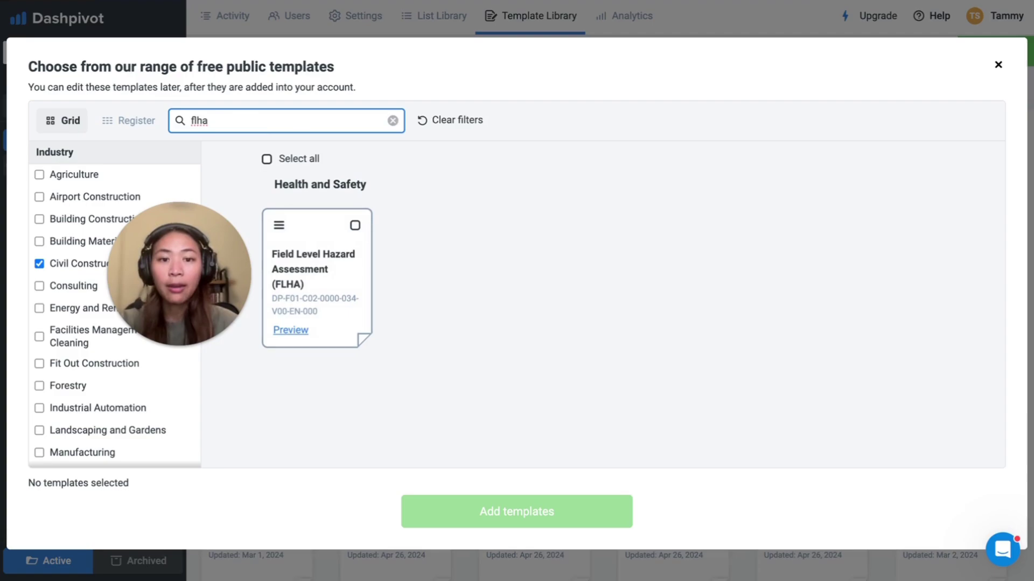
Step: Preview the Field Level Hazard Assessment template, scrolling through its full contents
left_click(289, 329)
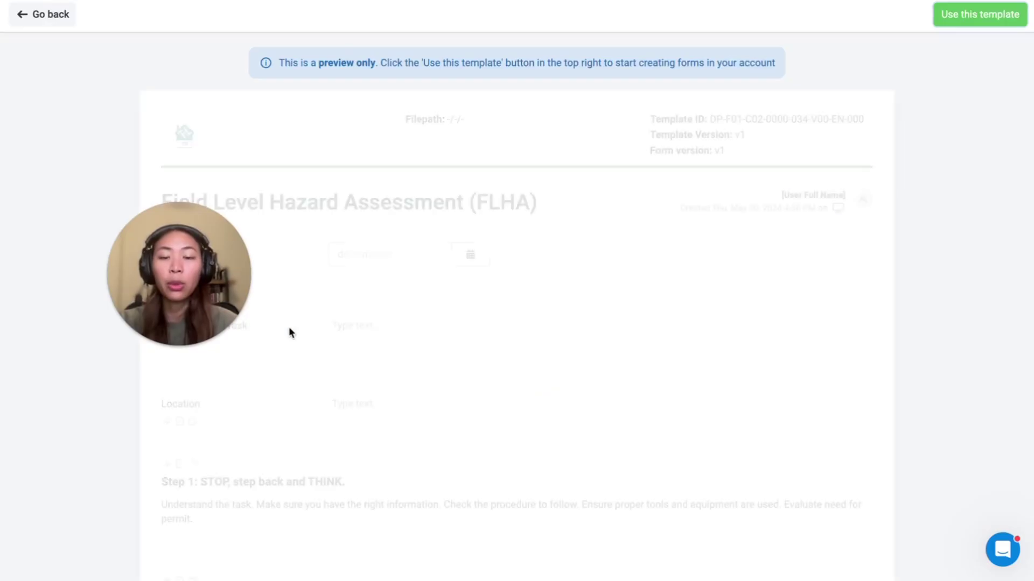
scroll(342, 293, "down", 4)
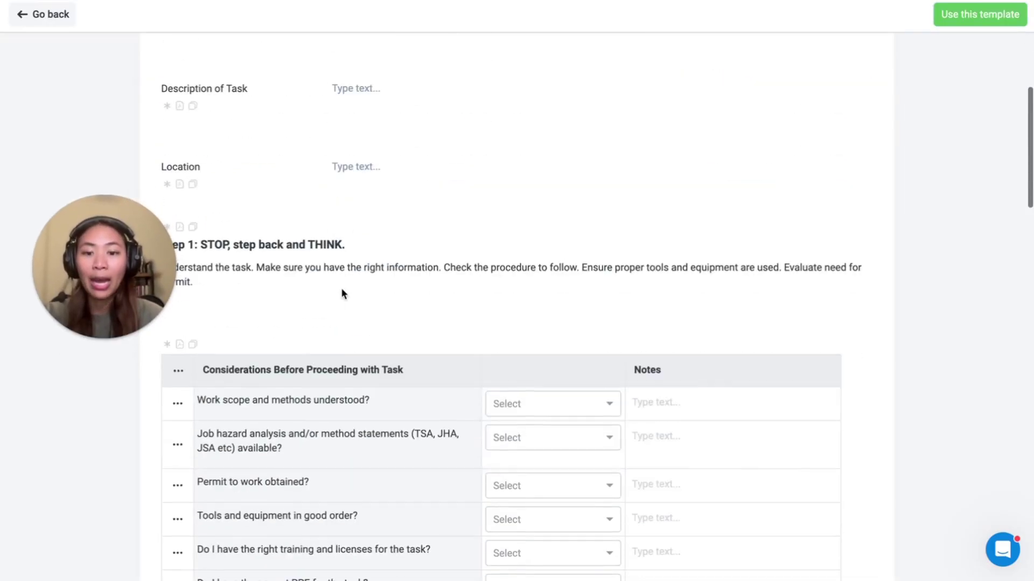
scroll(342, 293, "down", 5)
scroll(341, 293, "down", 5)
scroll(341, 293, "down", 5)
scroll(342, 293, "down", 5)
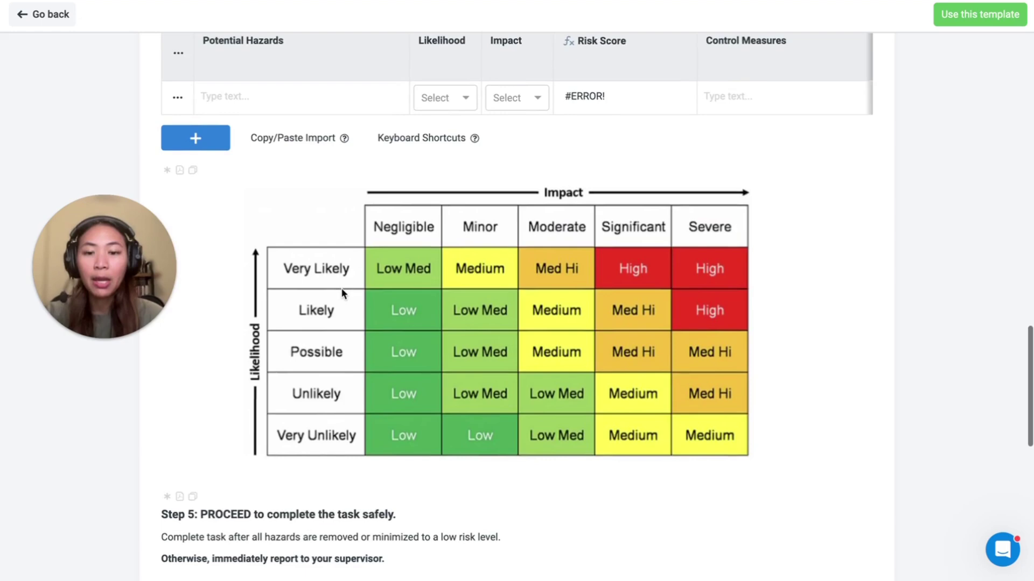
scroll(341, 287, "down", 3)
scroll(341, 288, "down", 3)
scroll(341, 287, "down", 4)
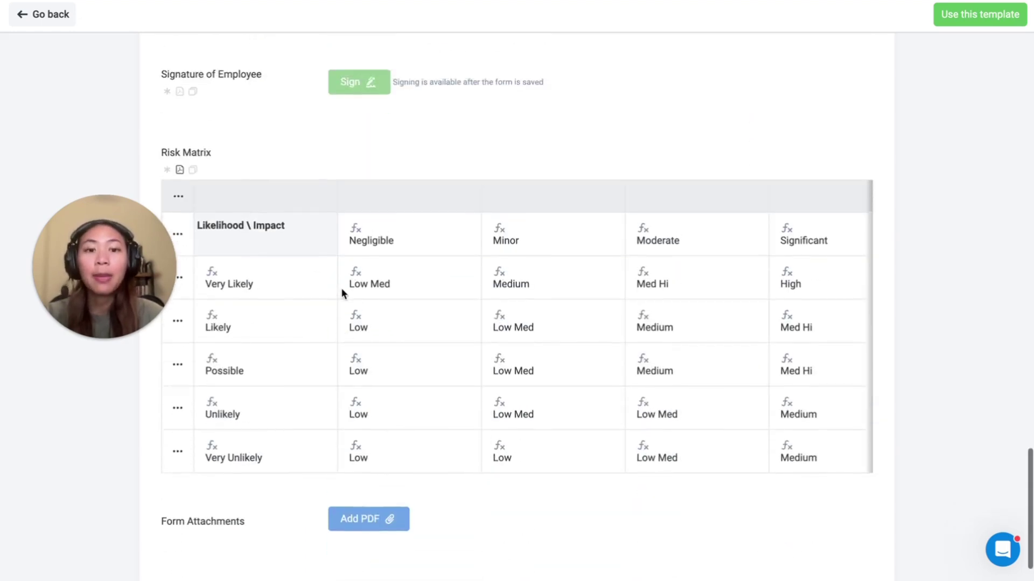
scroll(341, 293, "up", 4)
scroll(342, 293, "up", 6)
scroll(341, 293, "up", 2)
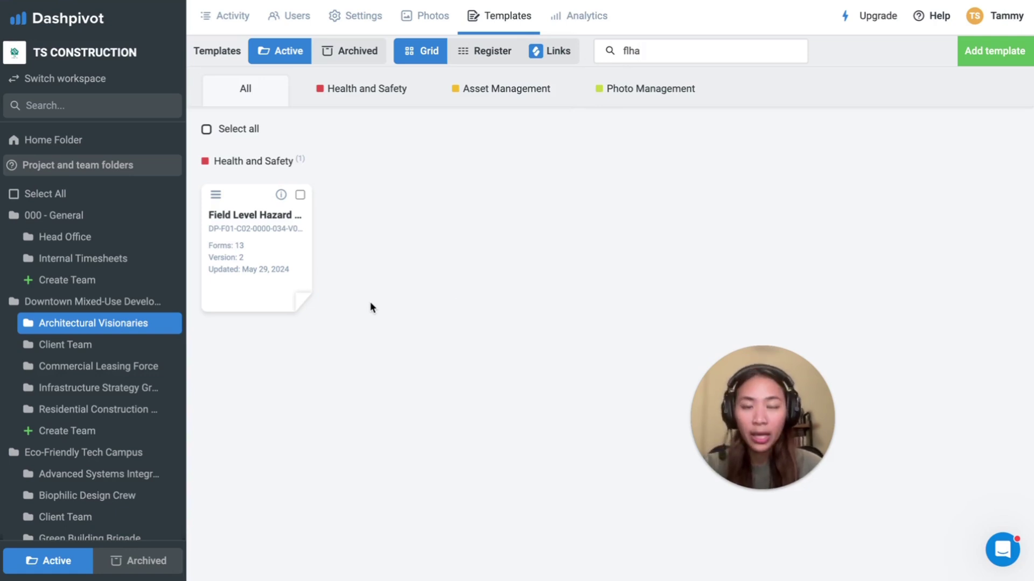
Step: Start a new blank FLHA form from the template's form list
left_click(251, 256)
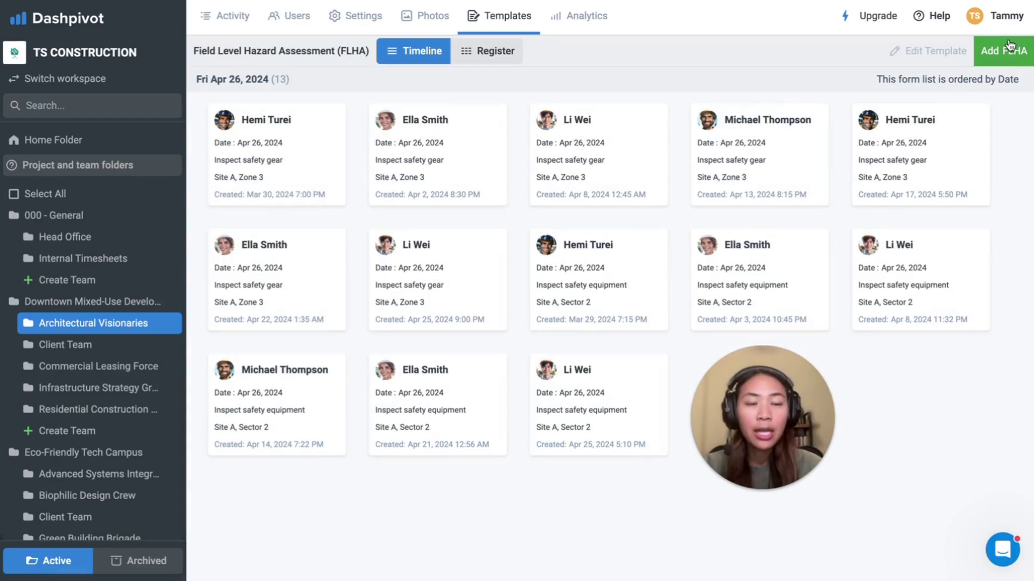
left_click(1004, 49)
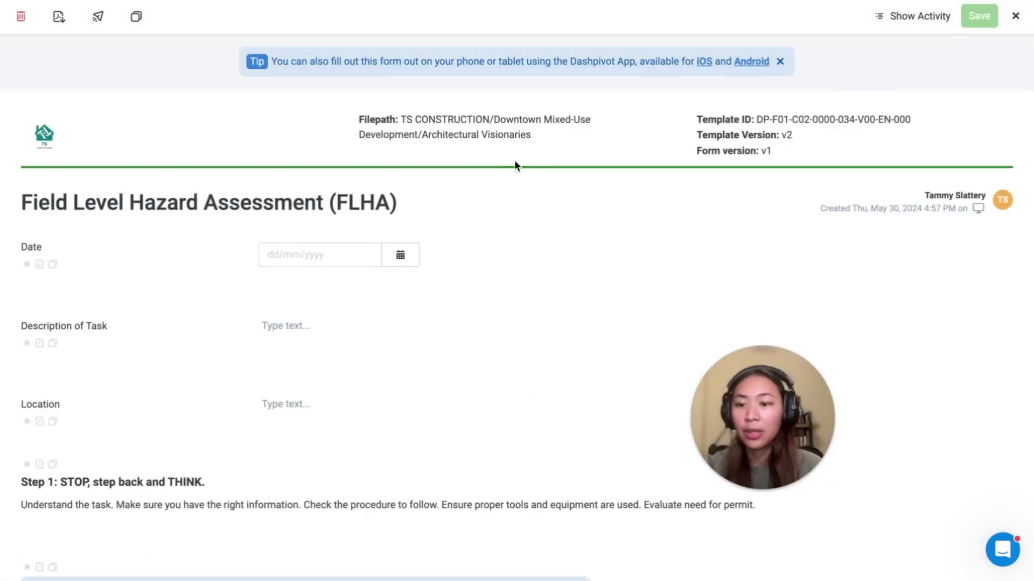
scroll(344, 295, "down", 1)
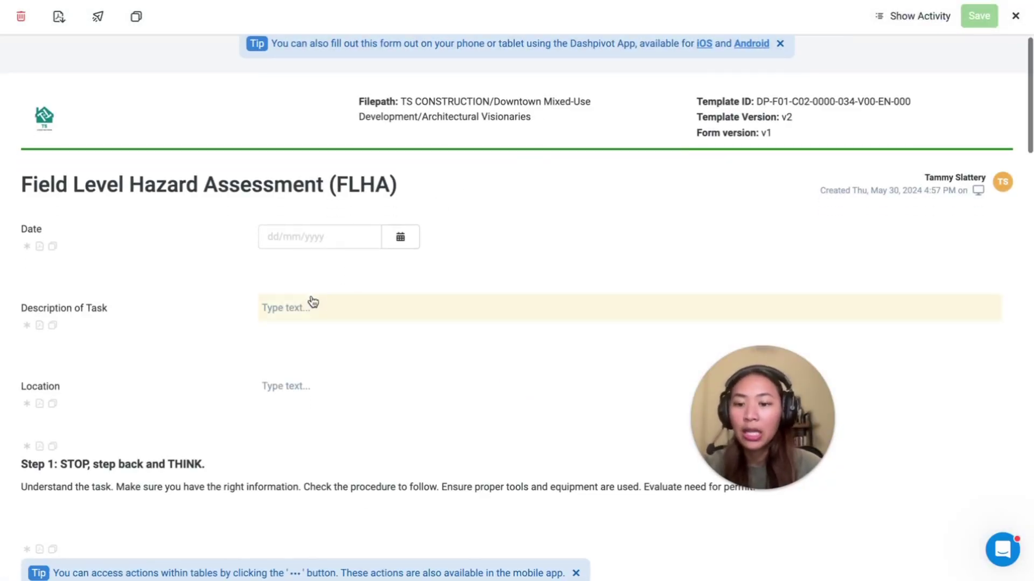
scroll(317, 419, "down", 4)
scroll(316, 418, "down", 1)
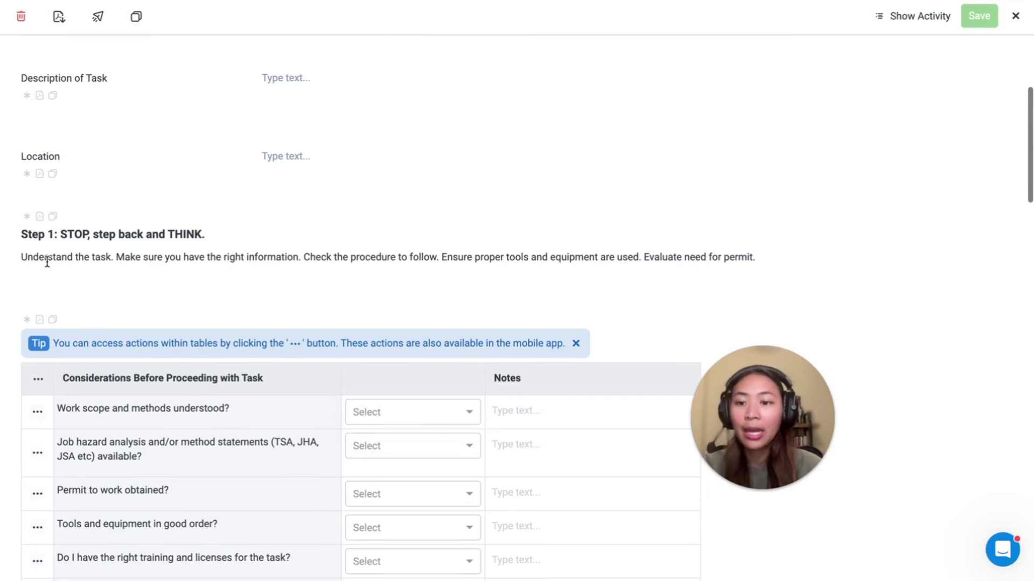
scroll(94, 253, "down", 2)
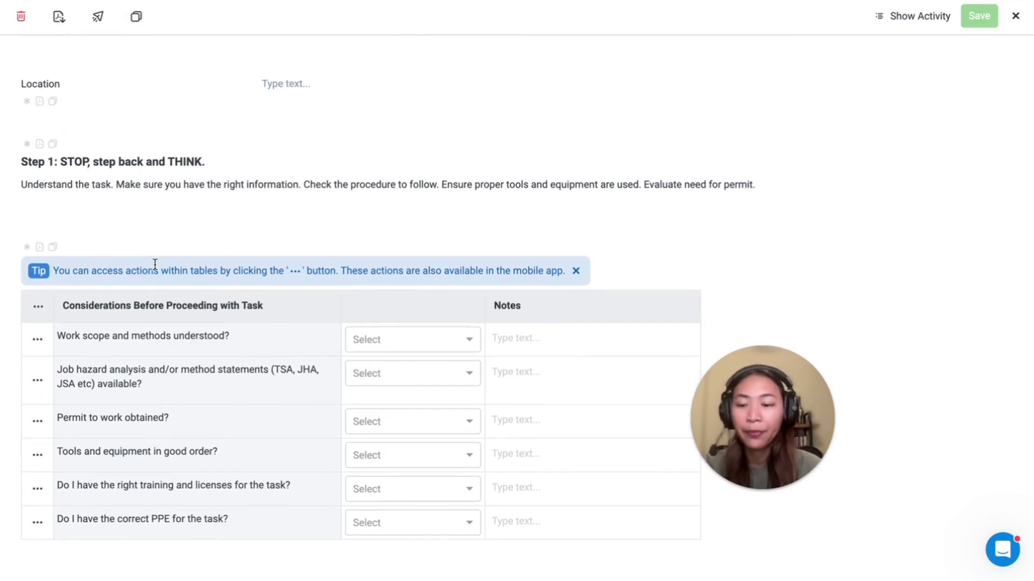
scroll(155, 264, "down", 2)
Step: Check the answer options for the work scope and permit questions without choosing any
left_click(398, 245)
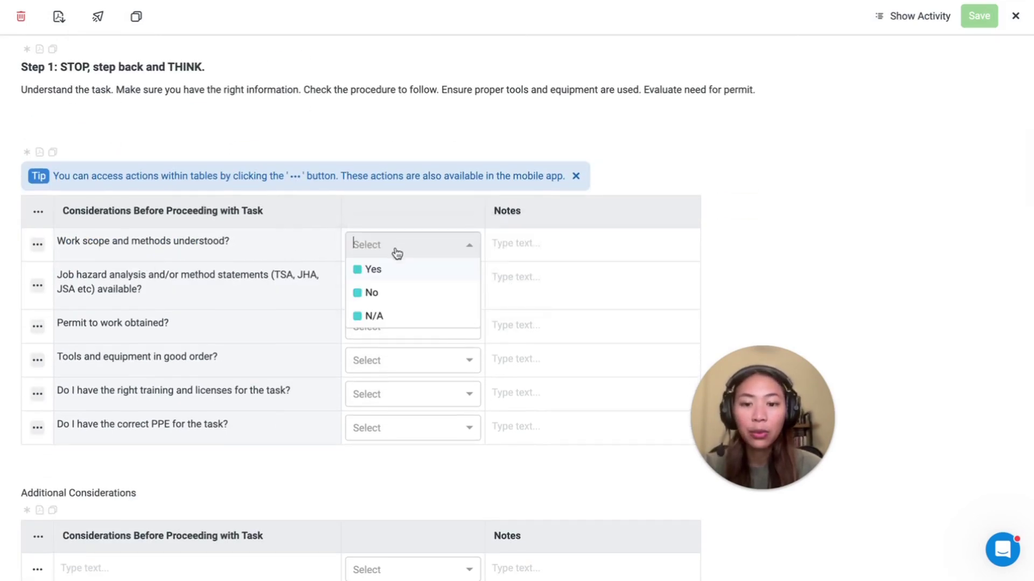
left_click(384, 331)
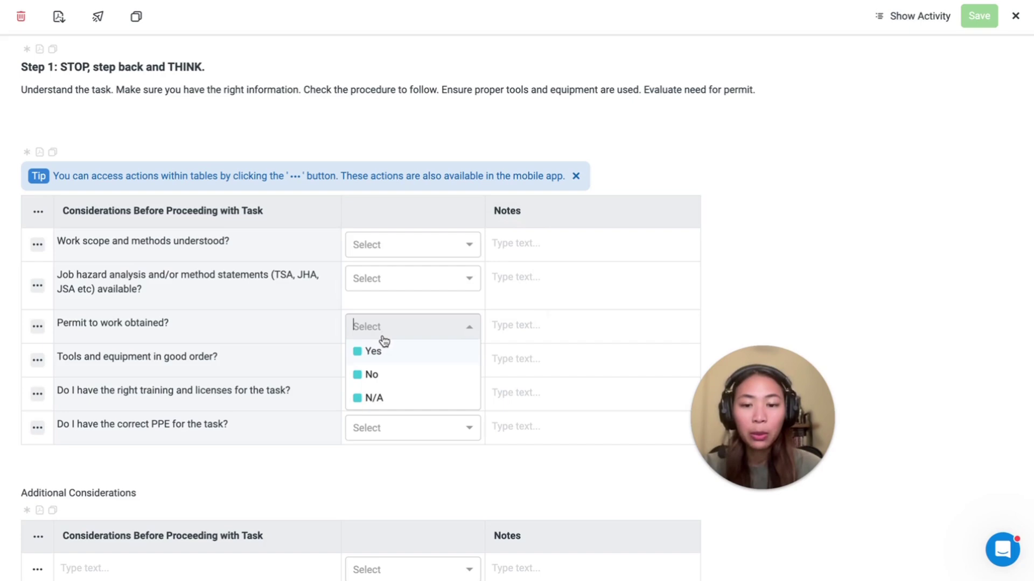
left_click(302, 306)
scroll(303, 306, "down", 5)
scroll(303, 306, "down", 1)
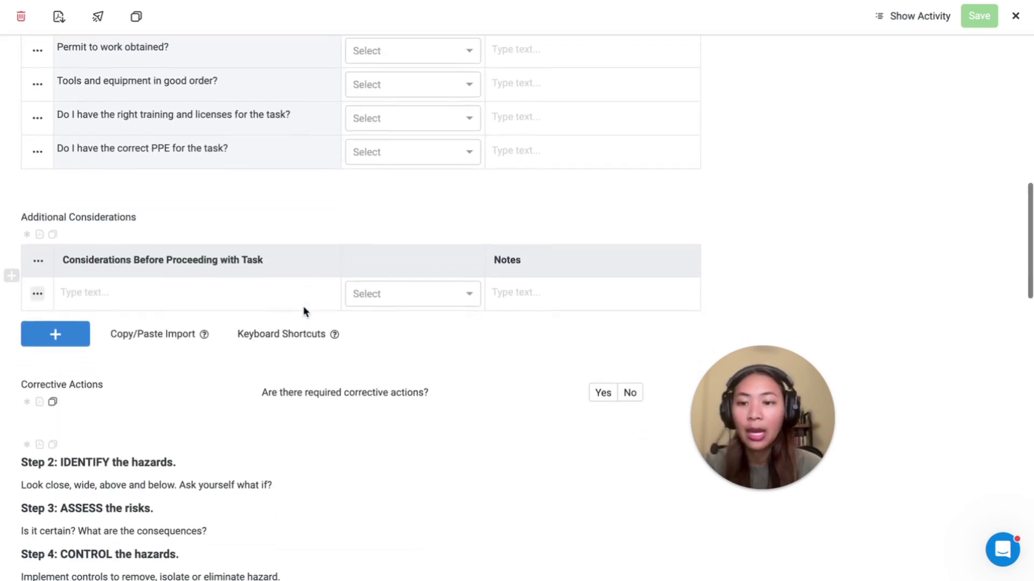
Step: Add three rows so Additional Considerations has four blank rows
left_click(73, 337)
left_click(65, 372)
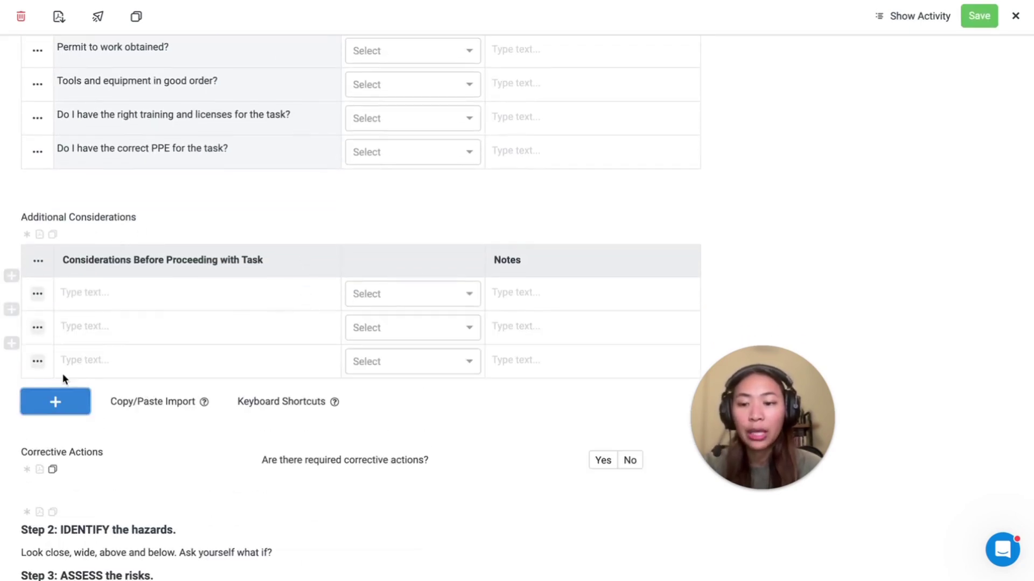
left_click(65, 409)
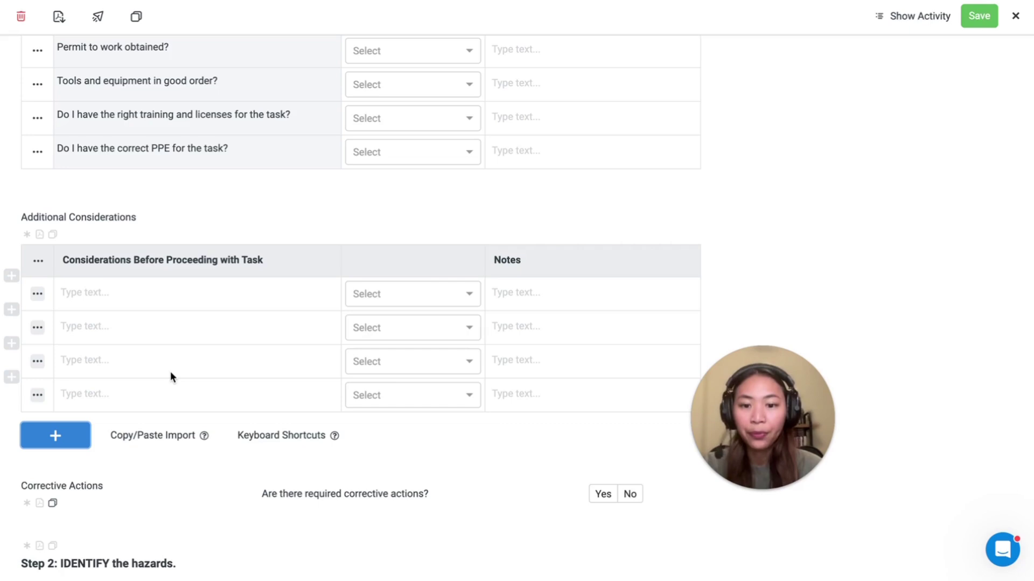
scroll(170, 372, "down", 1)
scroll(170, 372, "down", 4)
Step: Mark corrective actions as required and give the Corrective Actions table three rows
left_click(604, 267)
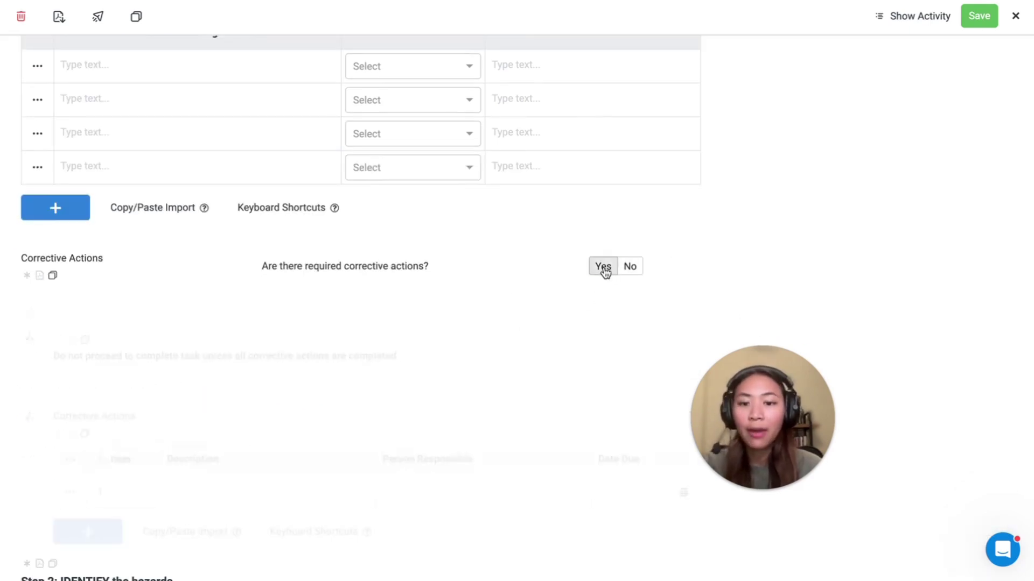
scroll(509, 335, "down", 3)
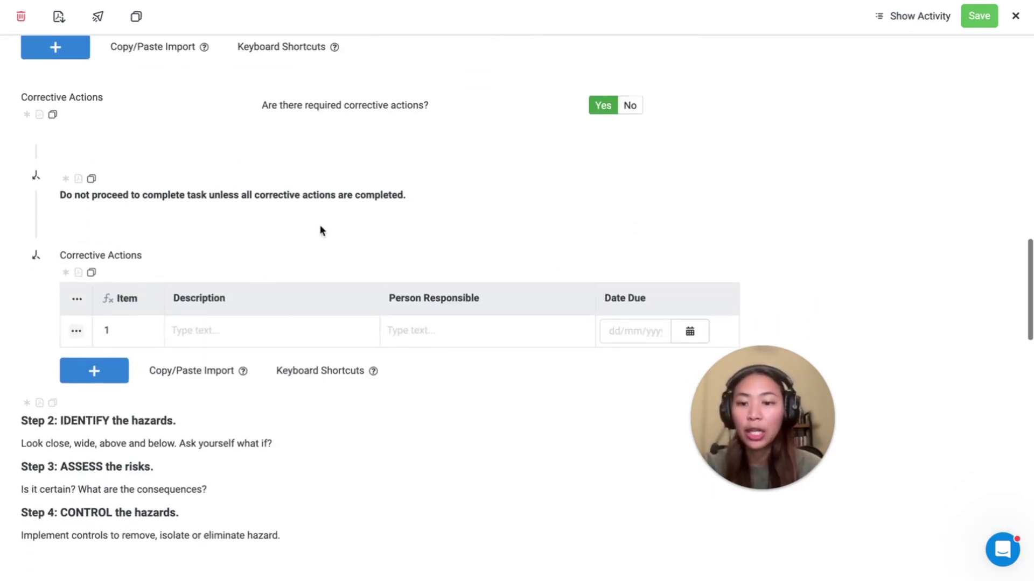
left_click(108, 372)
left_click(108, 402)
scroll(241, 322, "up", 2)
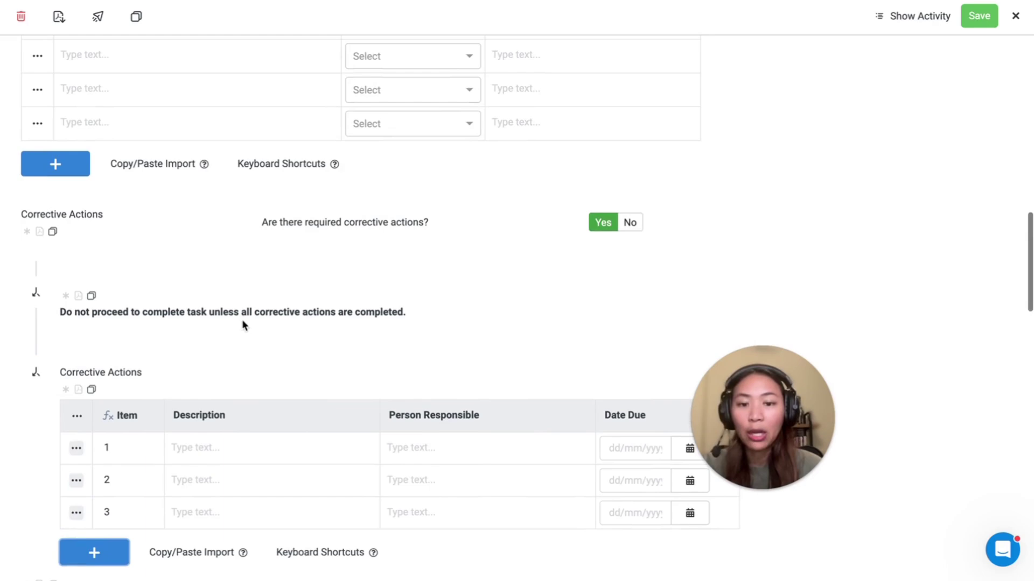
scroll(591, 245, "down", 3)
scroll(590, 245, "down", 3)
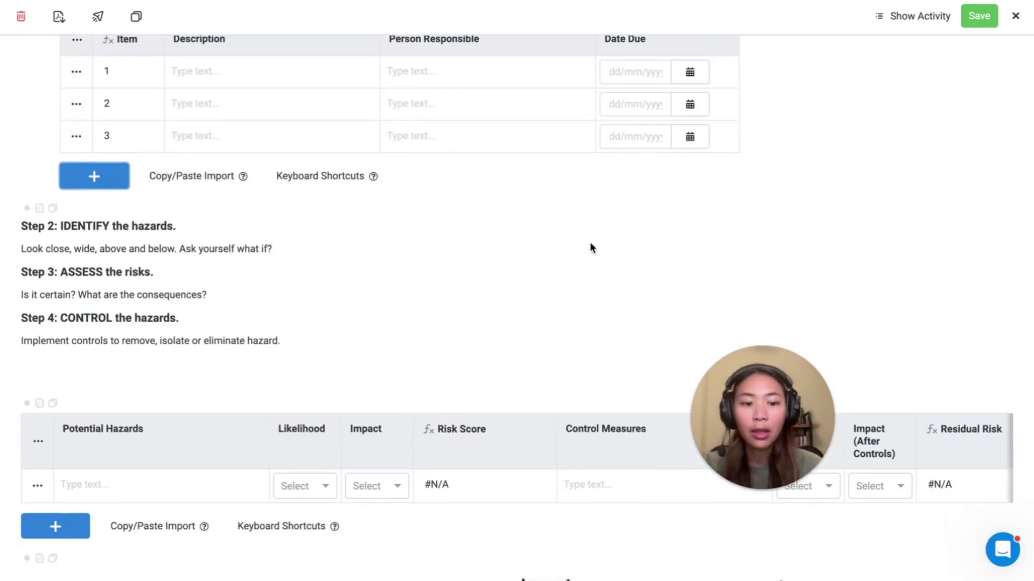
scroll(591, 244, "down", 4)
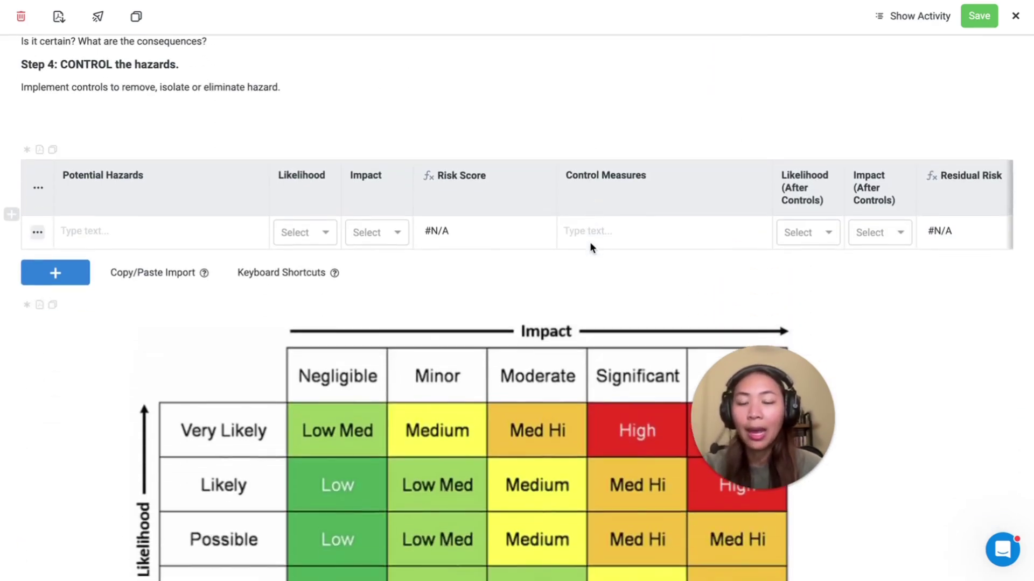
scroll(599, 220, "right", 2)
scroll(599, 220, "left", 2)
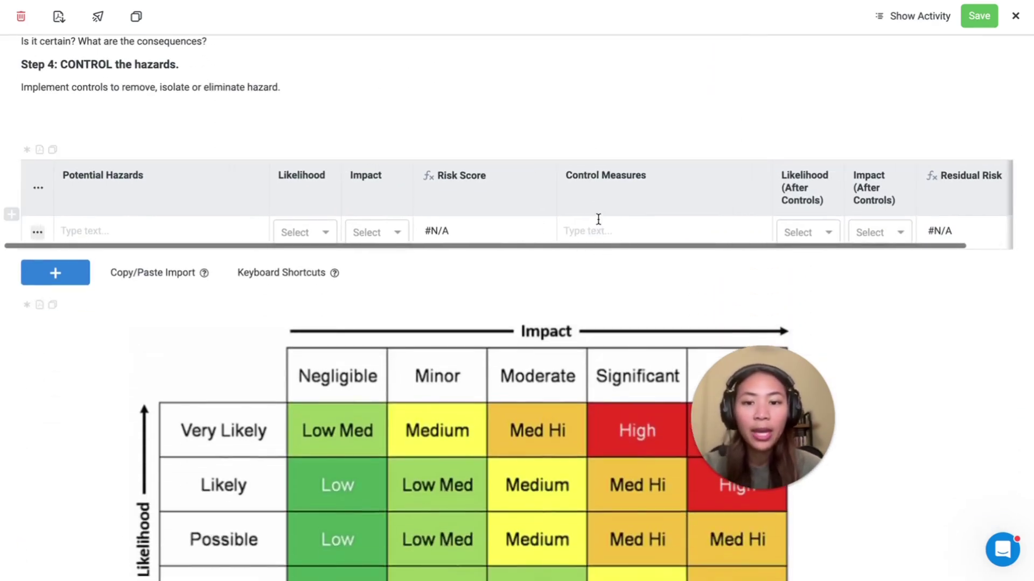
Step: Rate the hazard Likelihood 'Likely' and Impact 'Significant', producing a Med Hi risk score
left_click(284, 238)
left_click(393, 233)
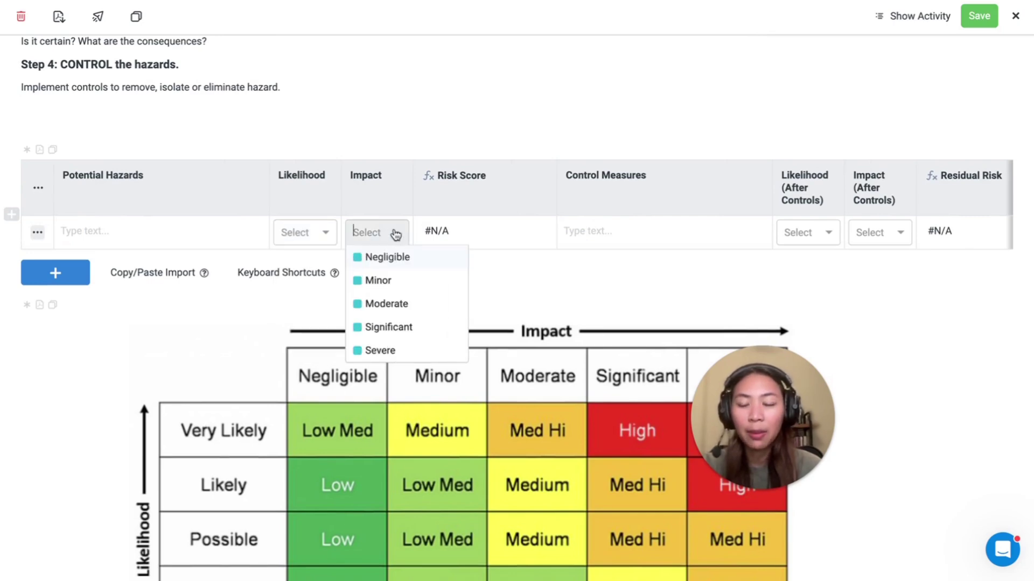
left_click(301, 235)
left_click(300, 280)
left_click(386, 233)
left_click(388, 327)
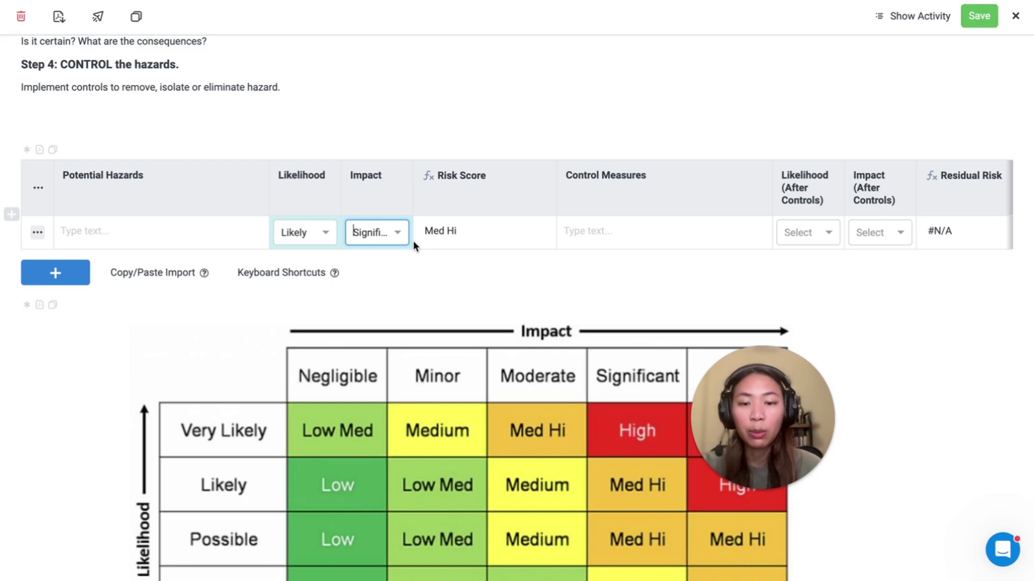
scroll(413, 244, "down", 3)
scroll(629, 354, "down", 2)
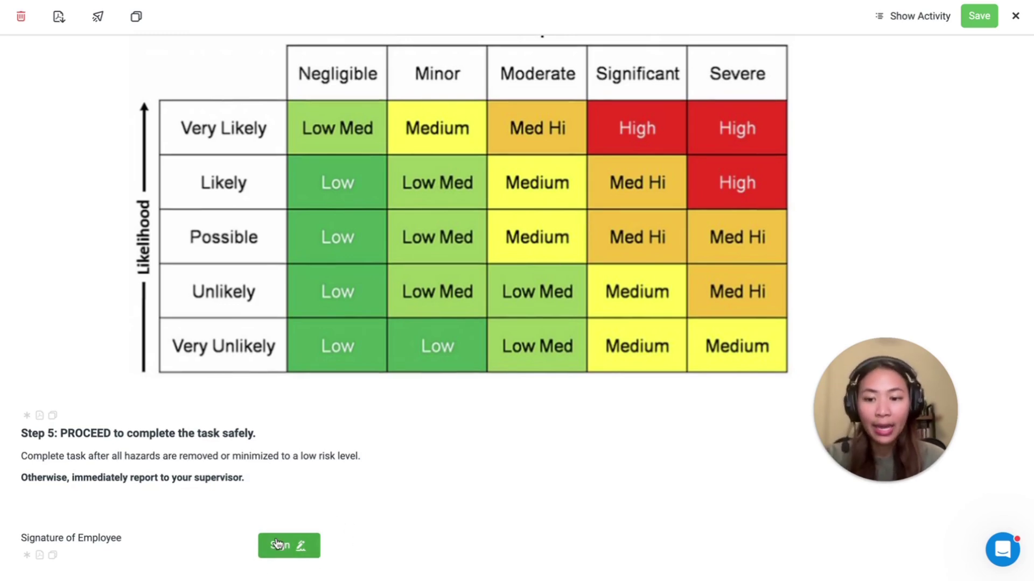
Step: Close the practice FLHA form, discarding its unsaved changes
left_click(1016, 19)
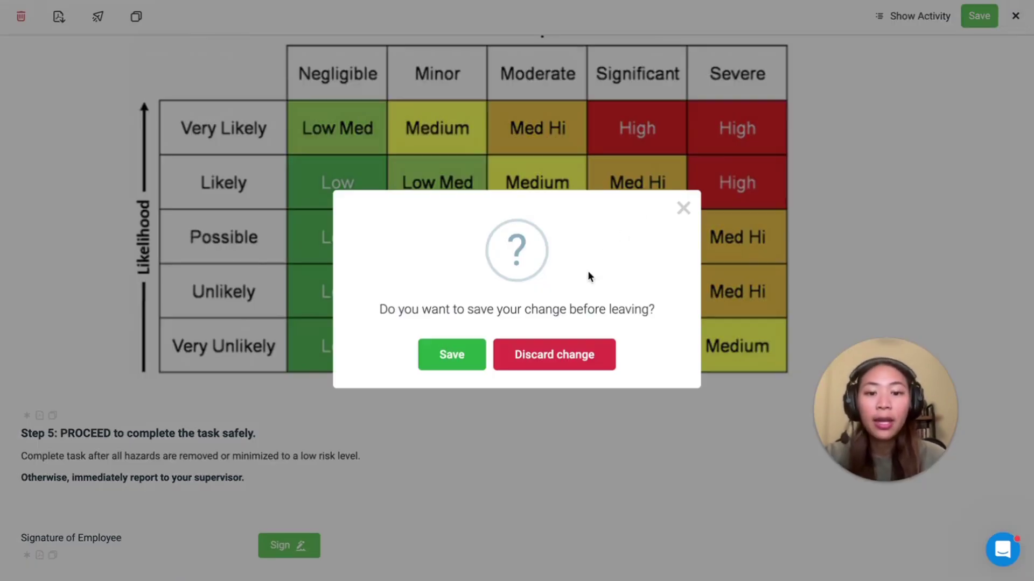
left_click(564, 352)
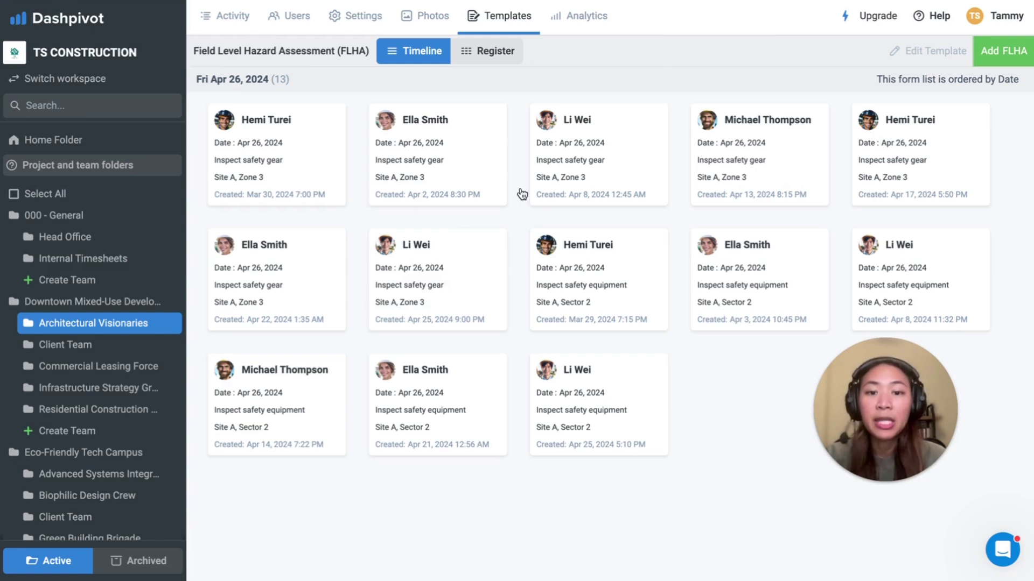
Step: Switch the FLHA forms to the Register table and review its columns across the width
left_click(472, 51)
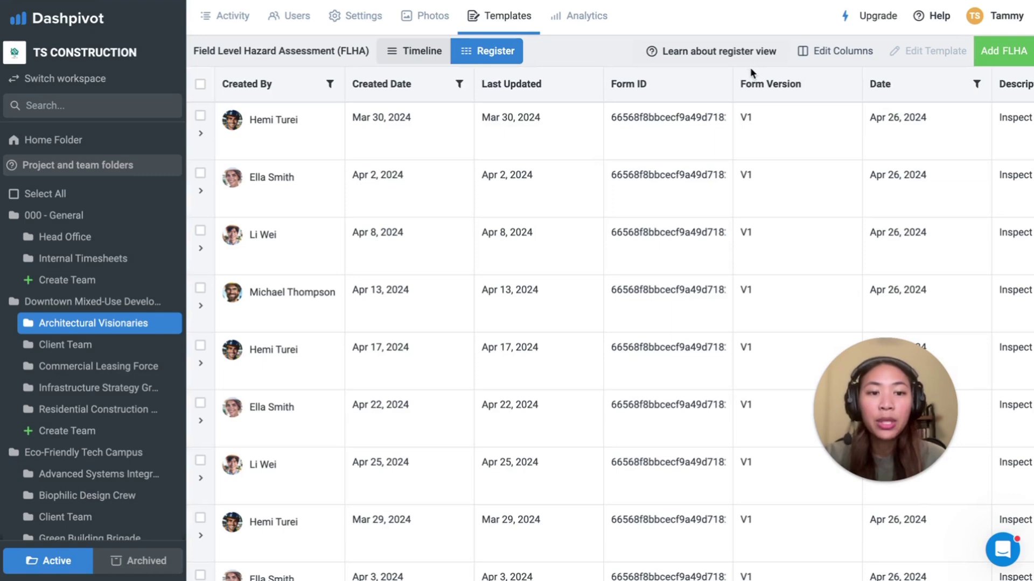
scroll(835, 78, "right", 10)
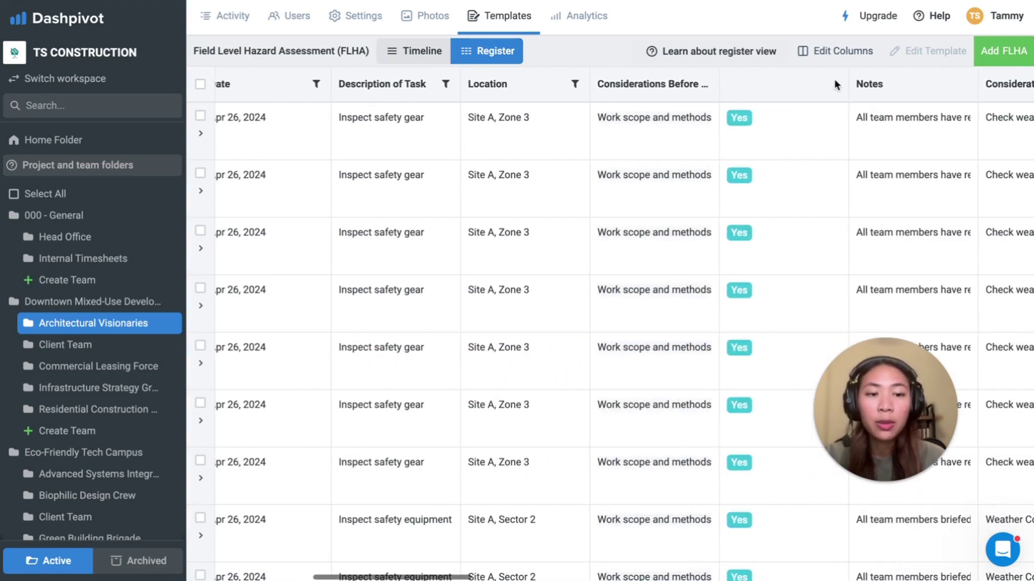
scroll(835, 79, "right", 1)
scroll(834, 79, "right", 3)
scroll(835, 79, "right", 4)
scroll(835, 79, "right", 3)
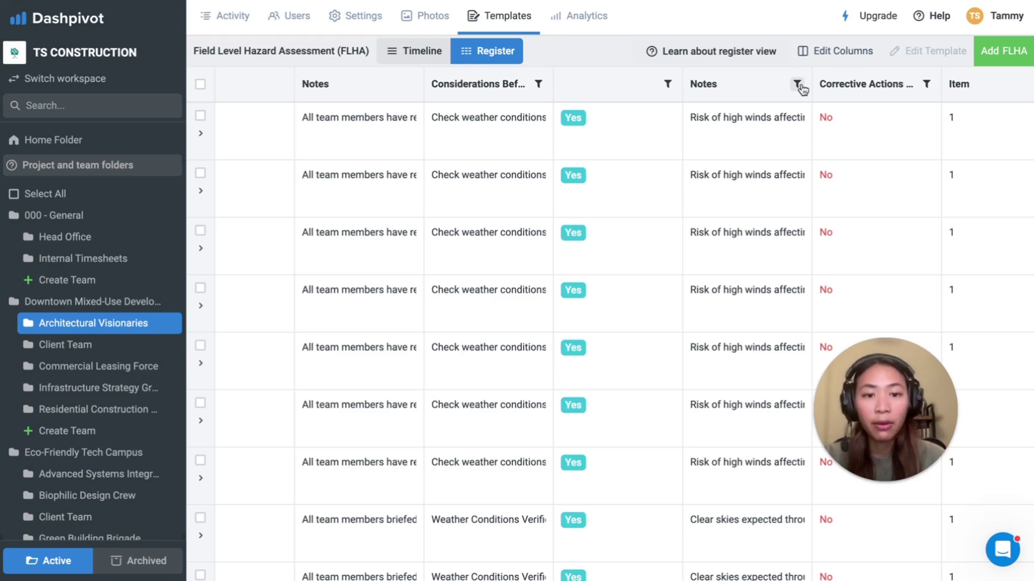
Step: Select all register records and review the CSV and PDF download choices
left_click(201, 85)
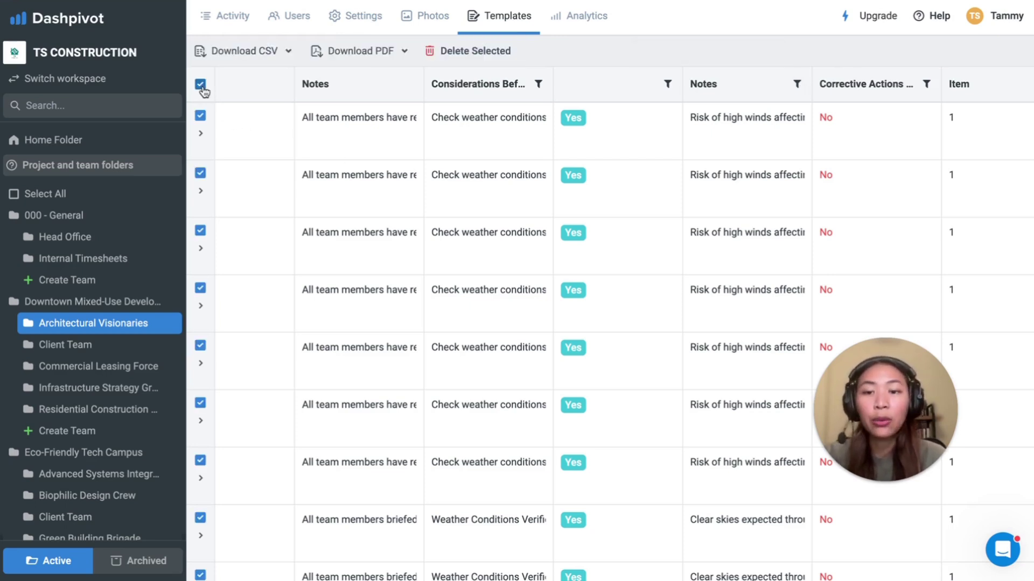
left_click(257, 61)
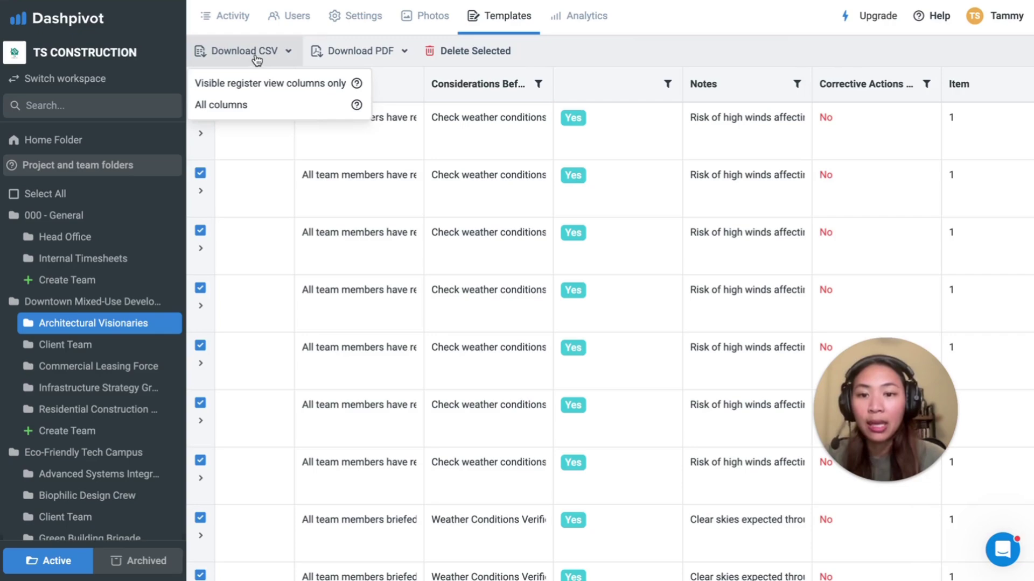
left_click(366, 54)
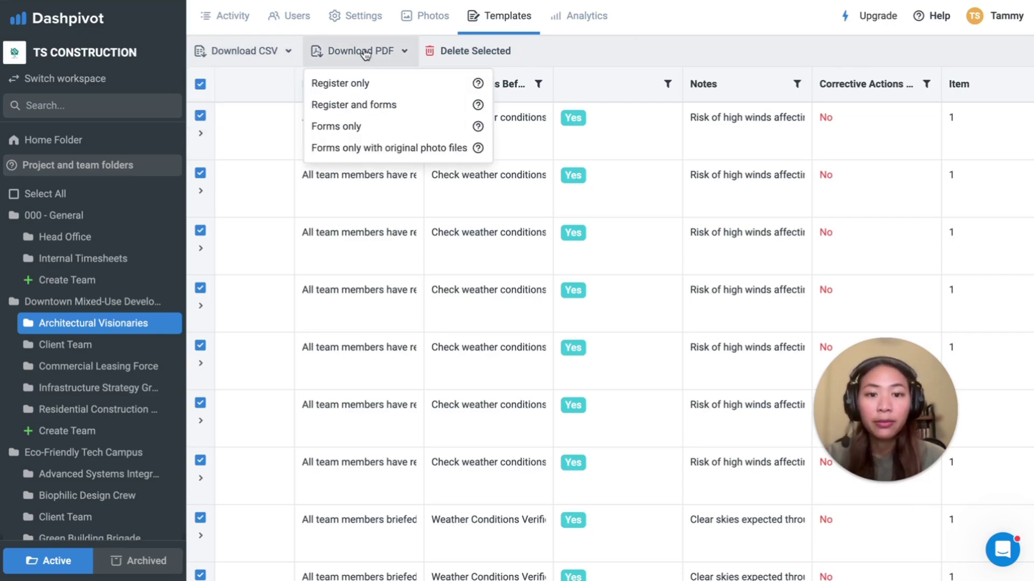